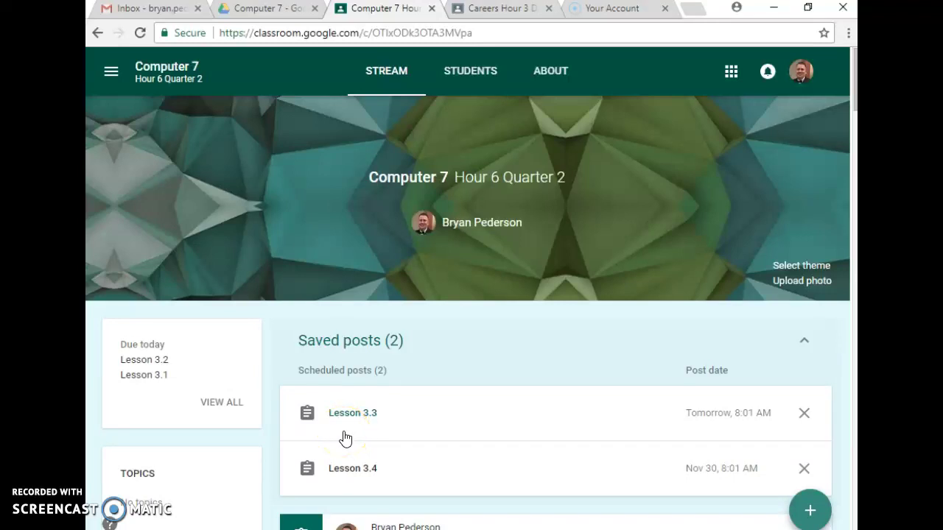
- Open the Lesson 3.4.xlsx spreadsheet attached to the scheduled Lesson 3.4 assignment
left_click(358, 469)
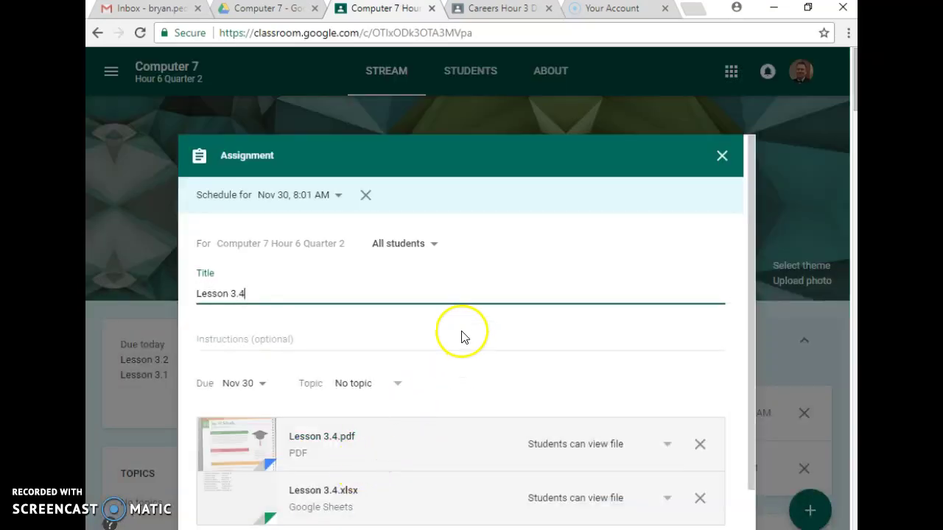
scroll(461, 335, "down", 1)
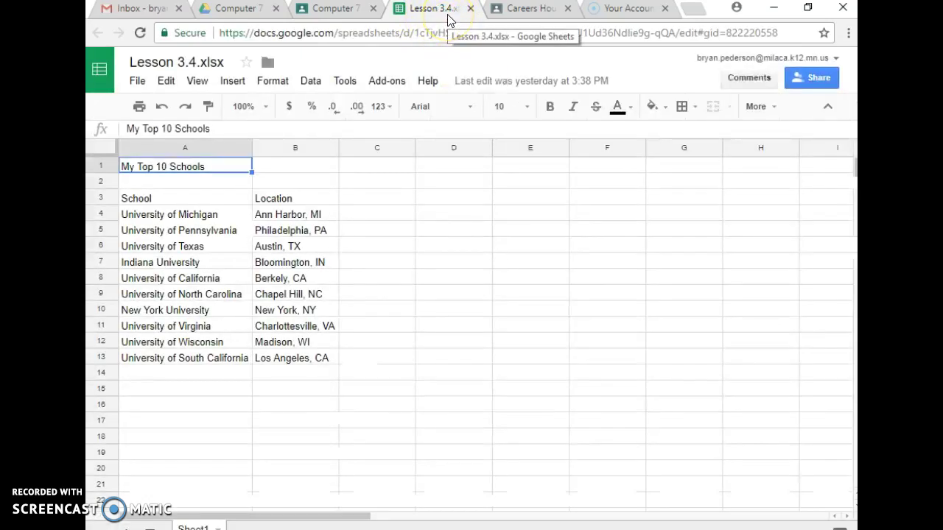
- Make a copy of the spreadsheet in the Computer 7 folder, named with the owner's first name followed by "Lesson 3.4", and close the original
left_click(138, 83)
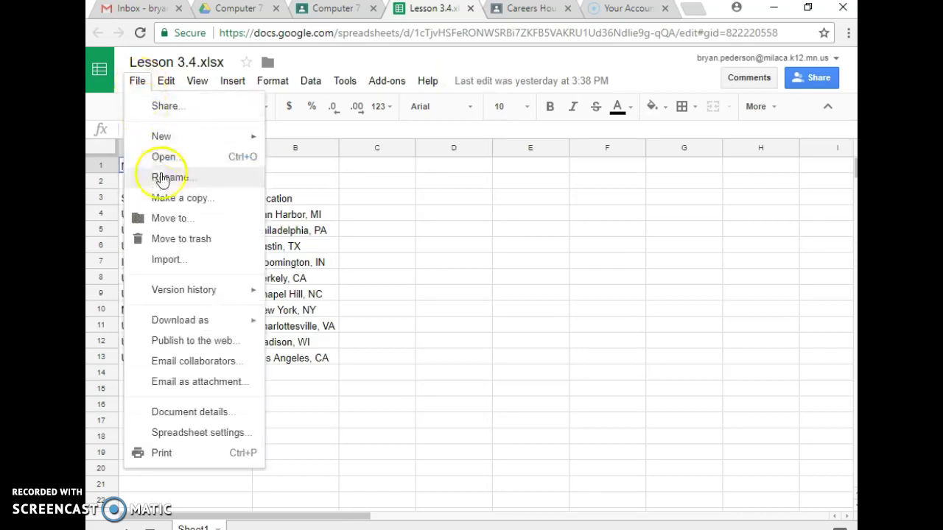
left_click(169, 206)
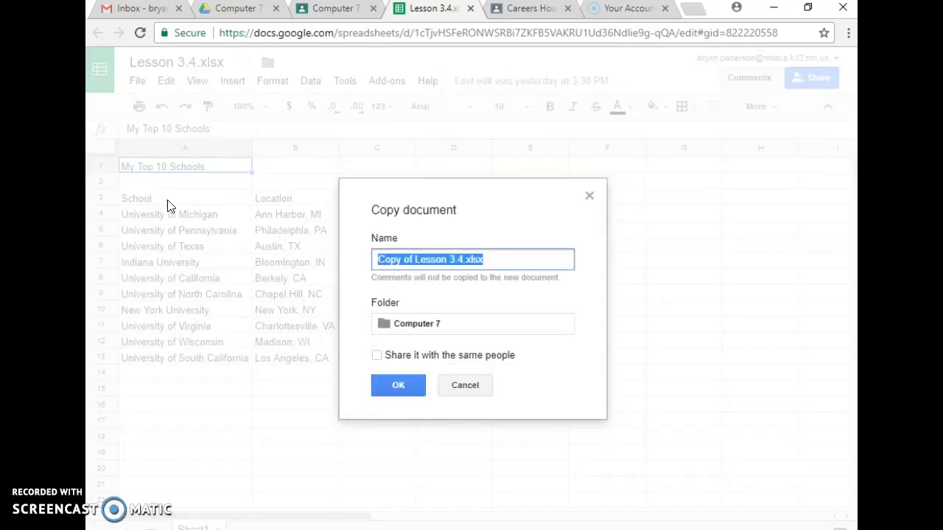
left_click(484, 257)
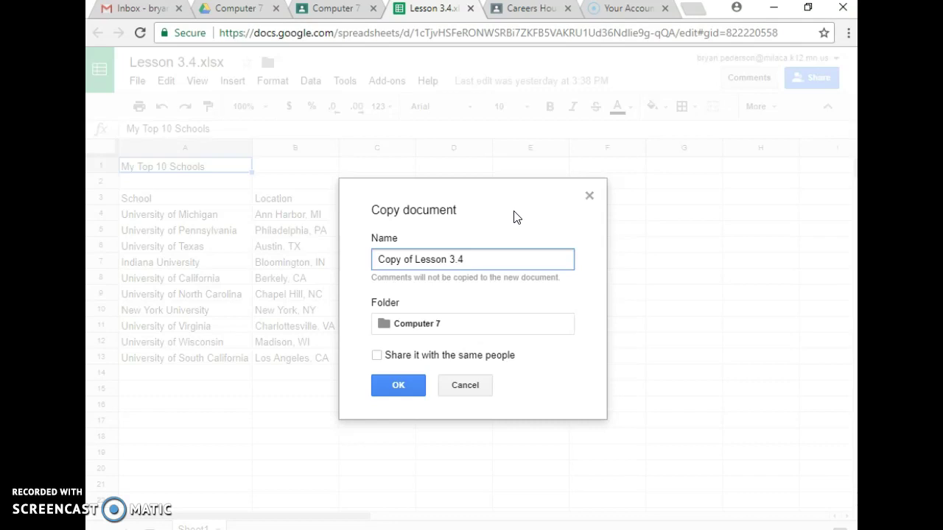
left_click(505, 221)
key("BackSpace")
key("BackSpace")
key("BackSpace")
key("BackSpace")
key("BackSpace")
key("BackSpace")
key("BackSpace")
key("BackSpace")
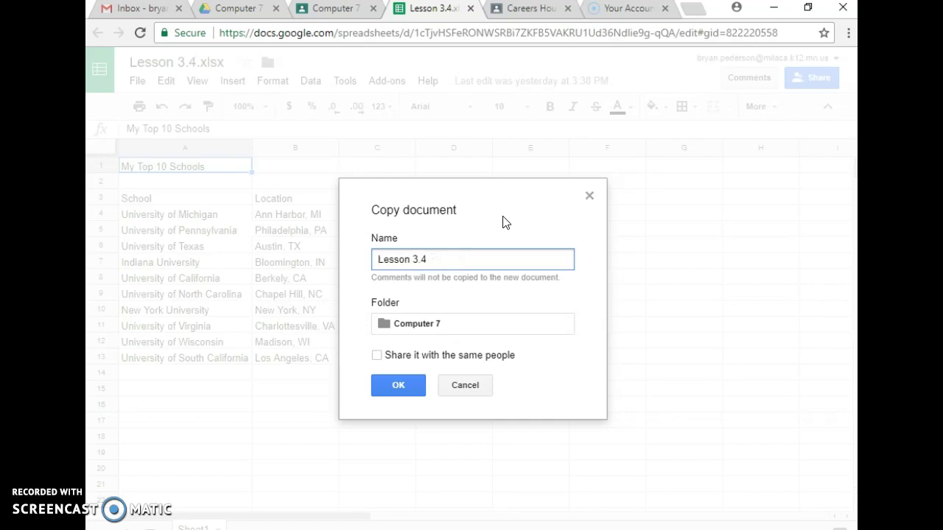
type("Bryan")
left_click(453, 264)
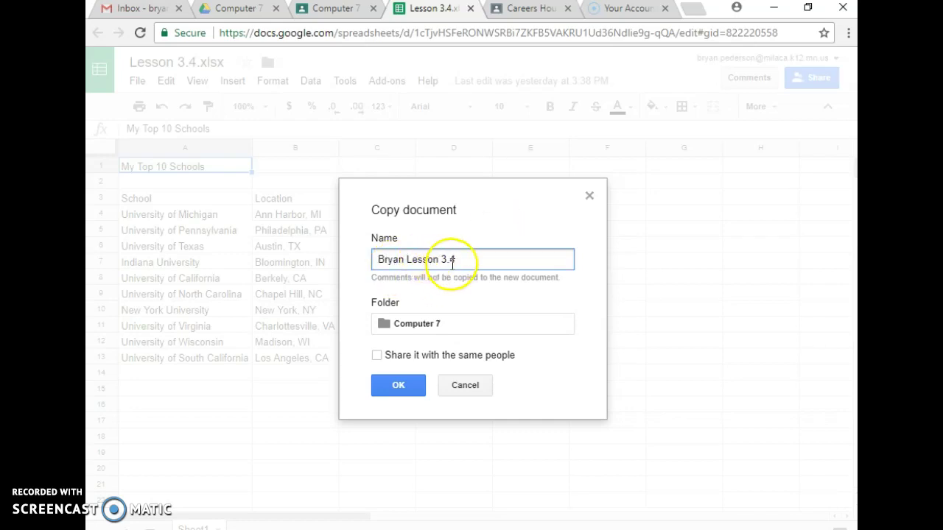
left_click(398, 385)
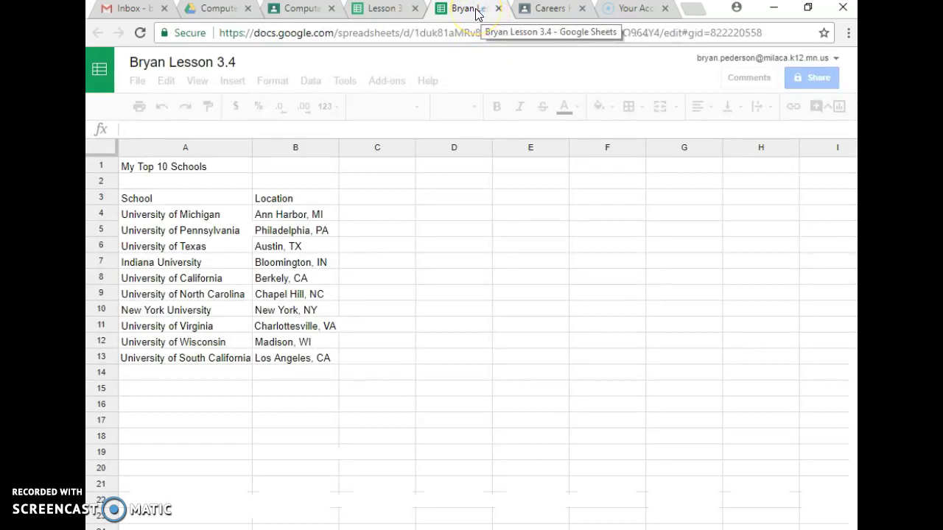
left_click(415, 9)
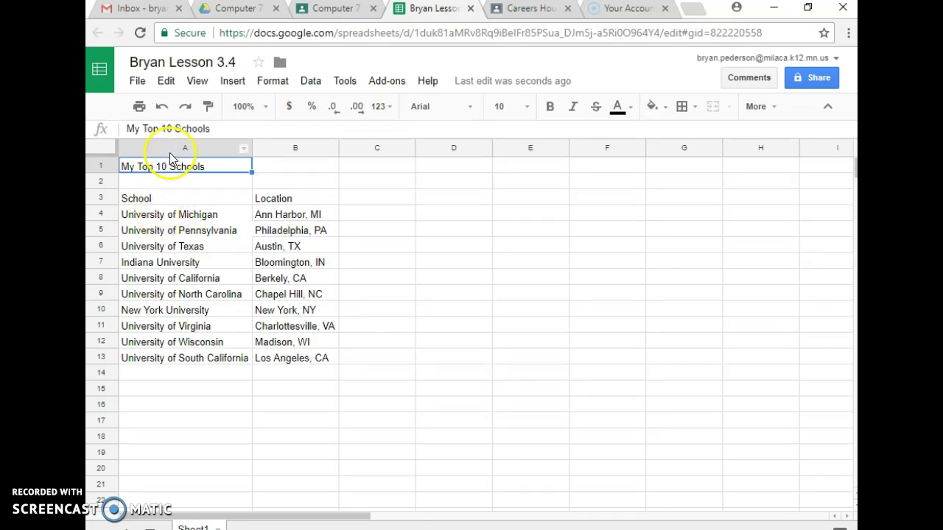
left_click(167, 218)
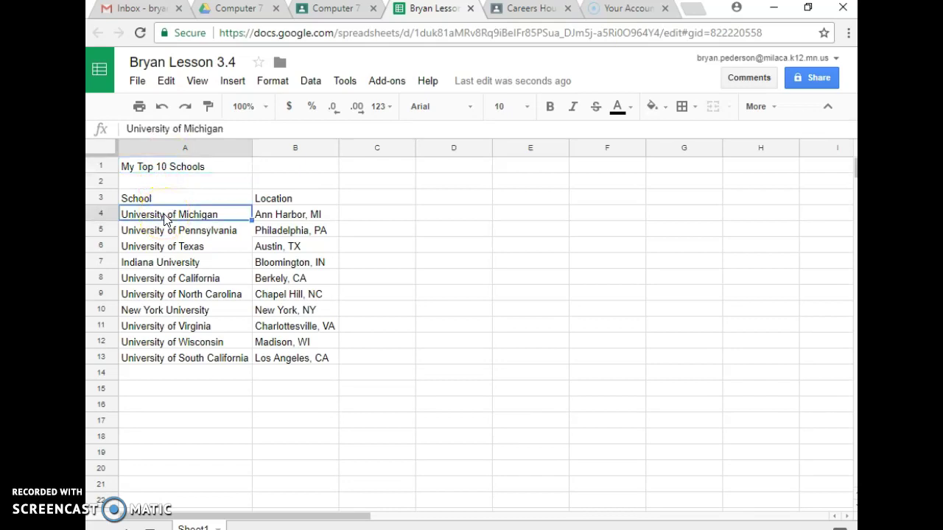
left_click(232, 84)
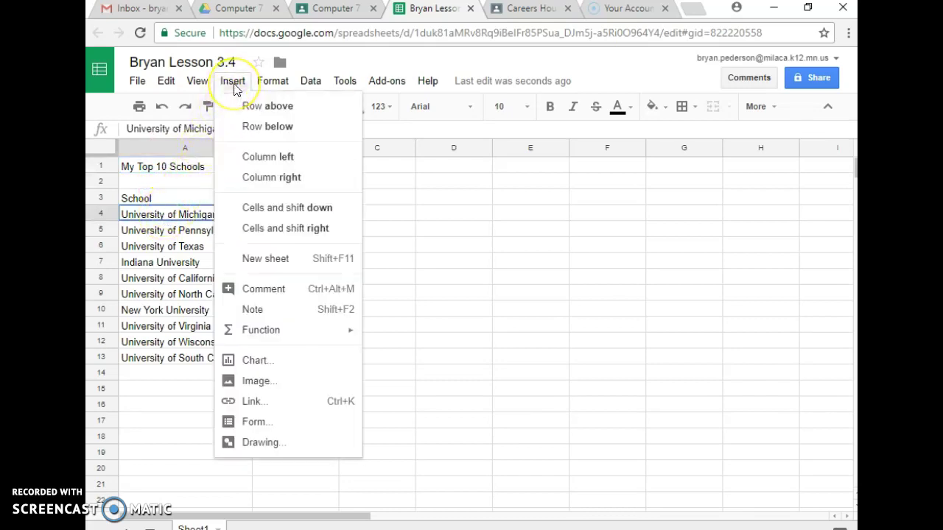
left_click(267, 400)
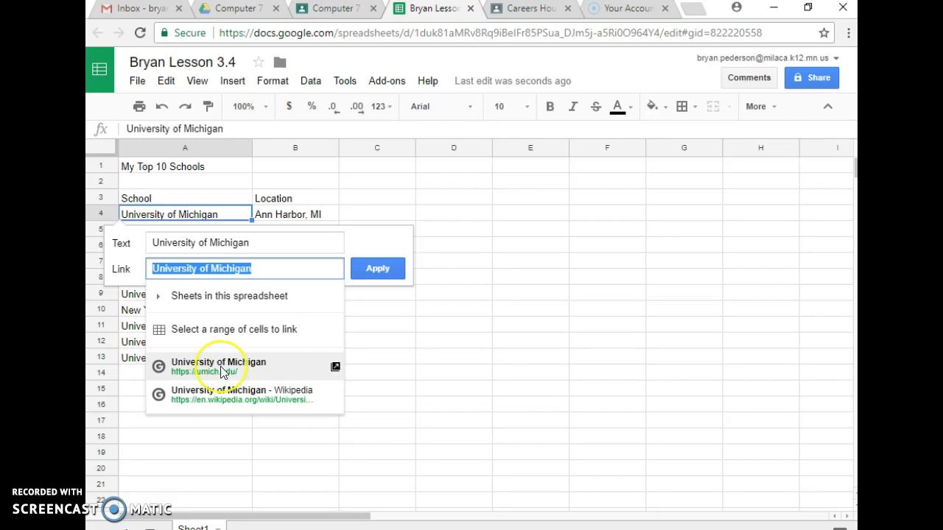
left_click(221, 368)
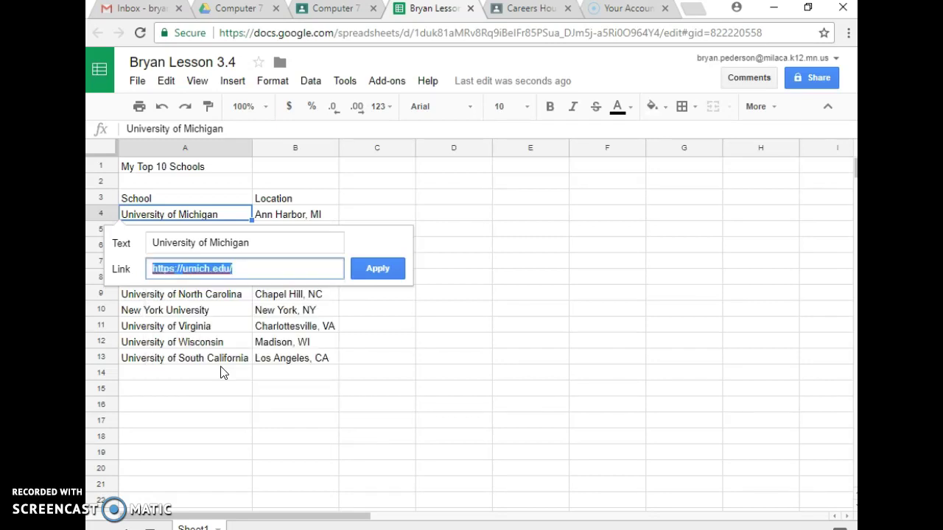
left_click(376, 270)
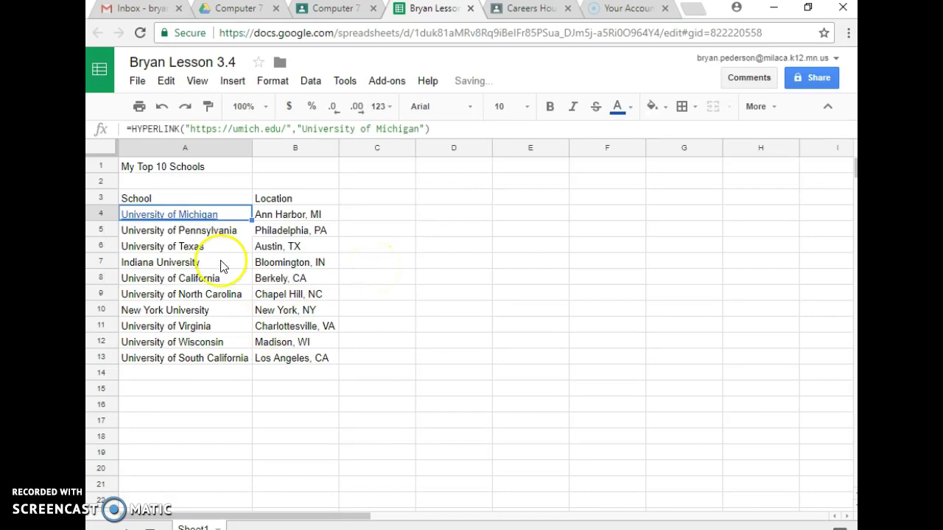
left_click(177, 234)
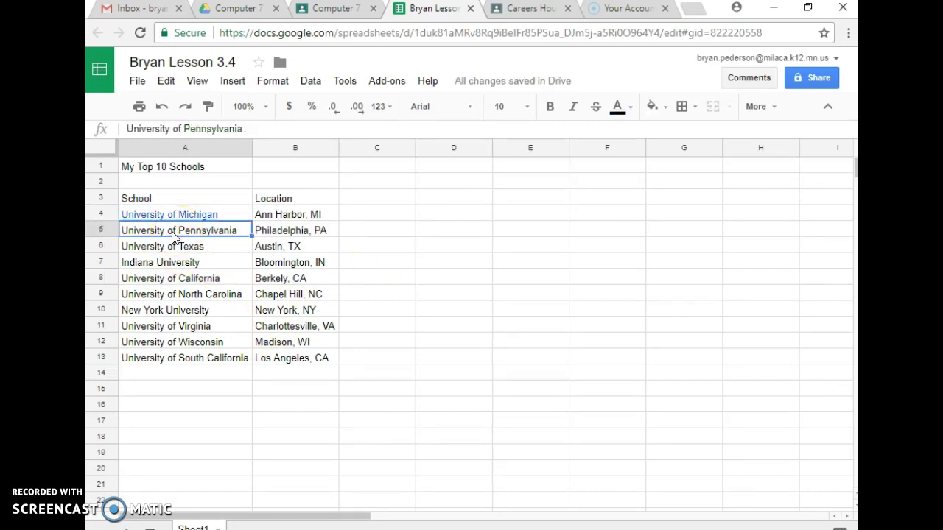
left_click(232, 81)
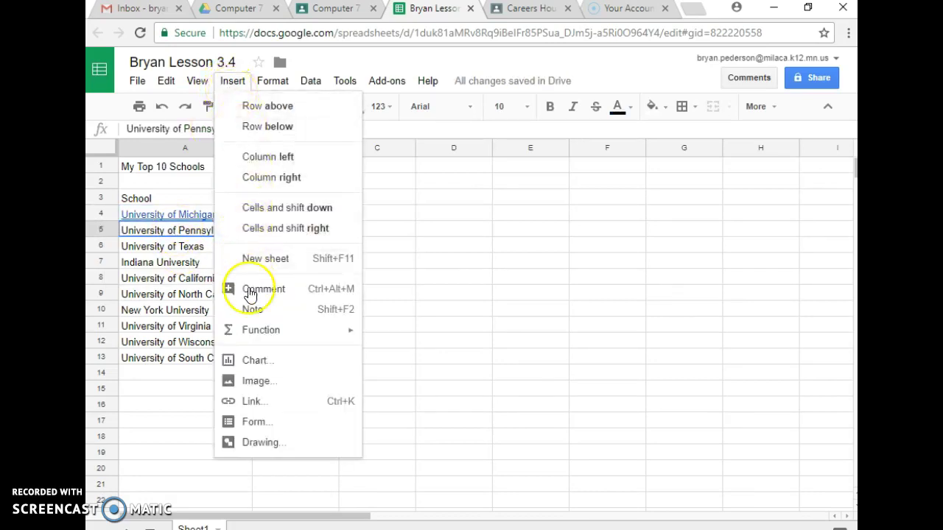
left_click(254, 402)
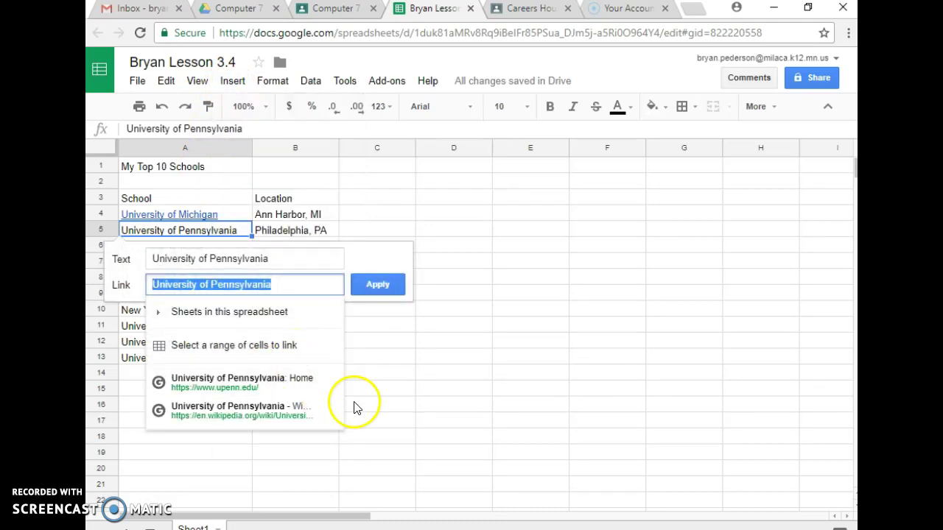
left_click(225, 382)
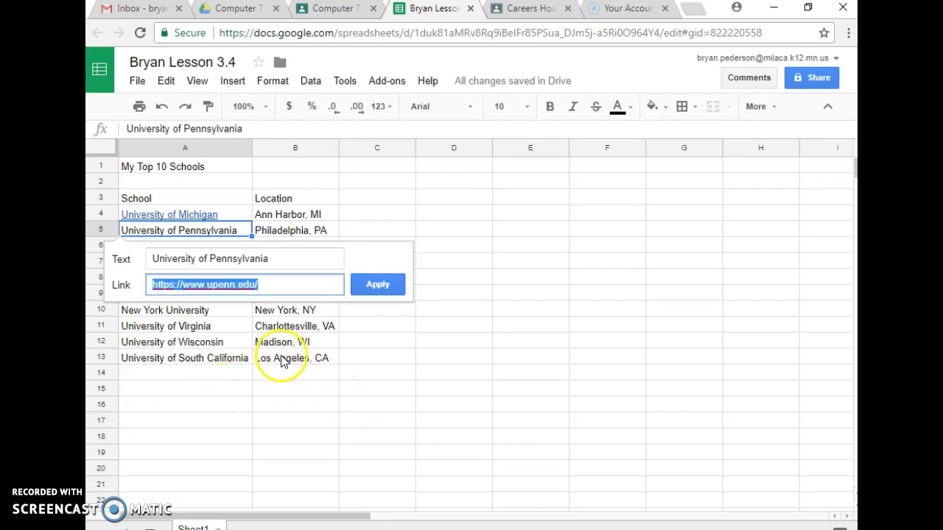
left_click(376, 283)
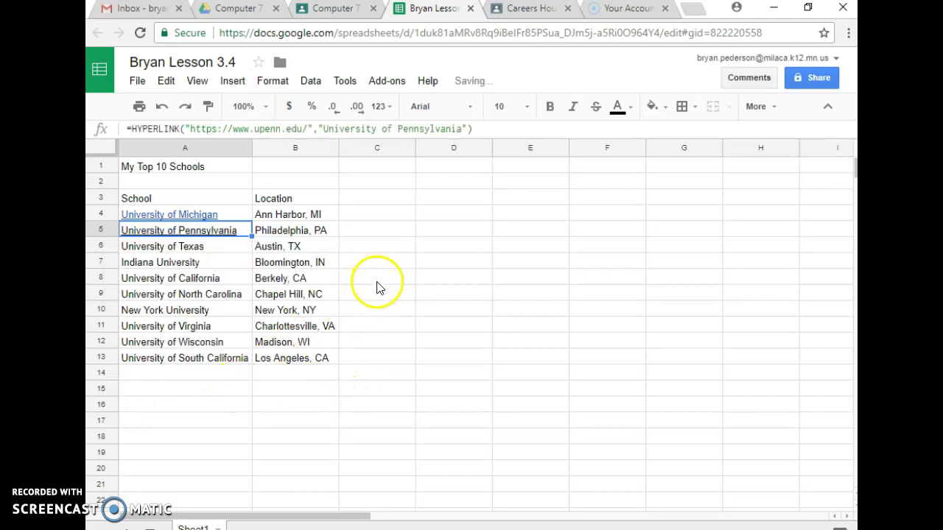
left_click(221, 246)
mouse_move(210, 232)
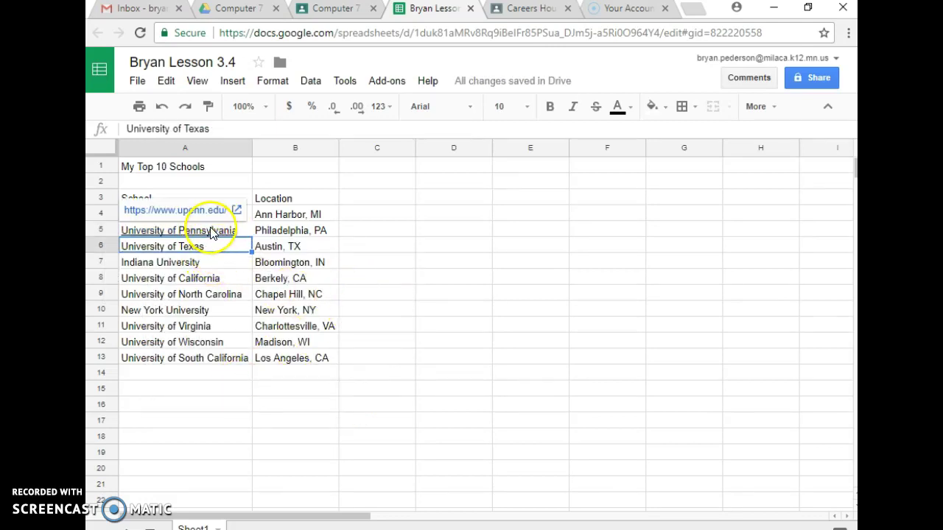
left_click(228, 85)
left_click(261, 401)
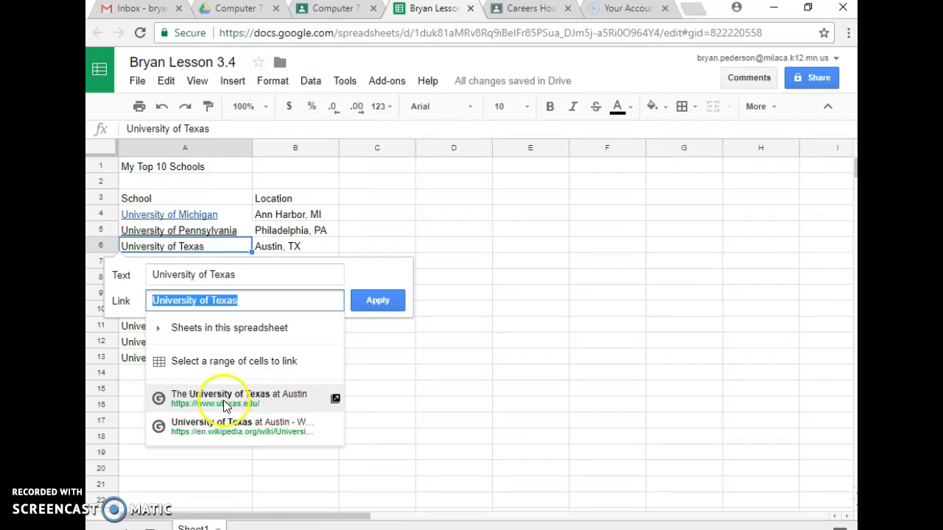
left_click(237, 395)
left_click(371, 300)
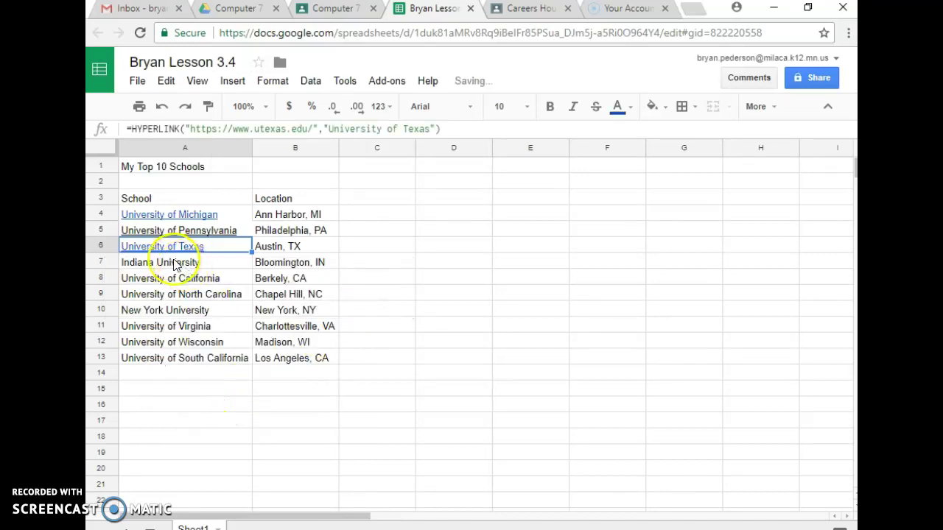
left_click(165, 262)
left_click(232, 80)
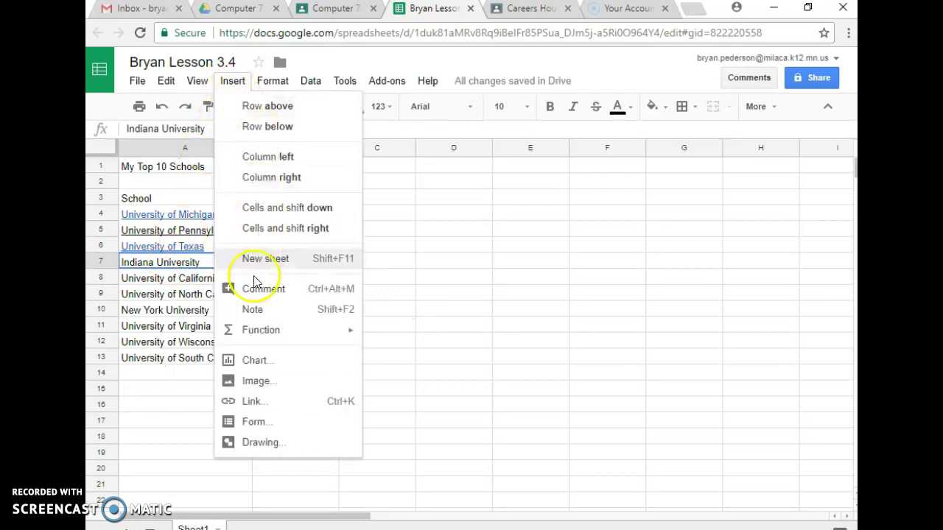
left_click(254, 401)
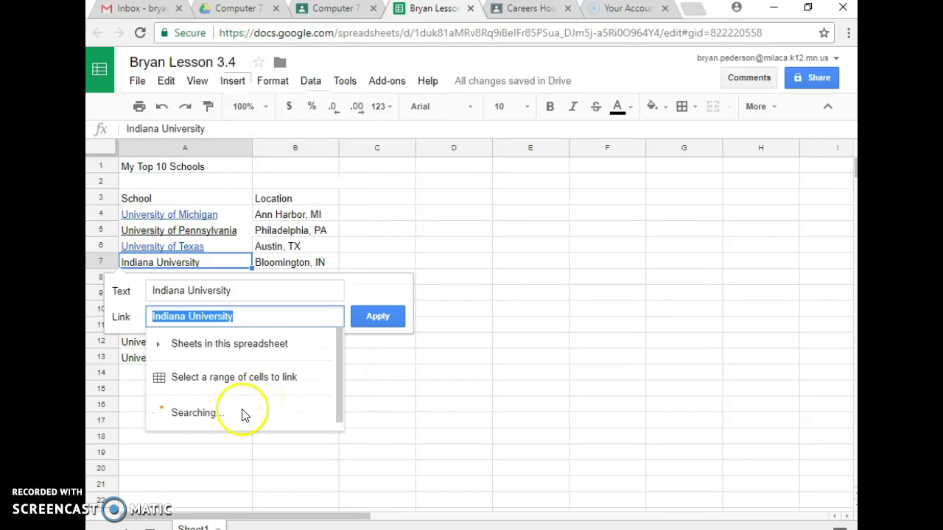
left_click(218, 414)
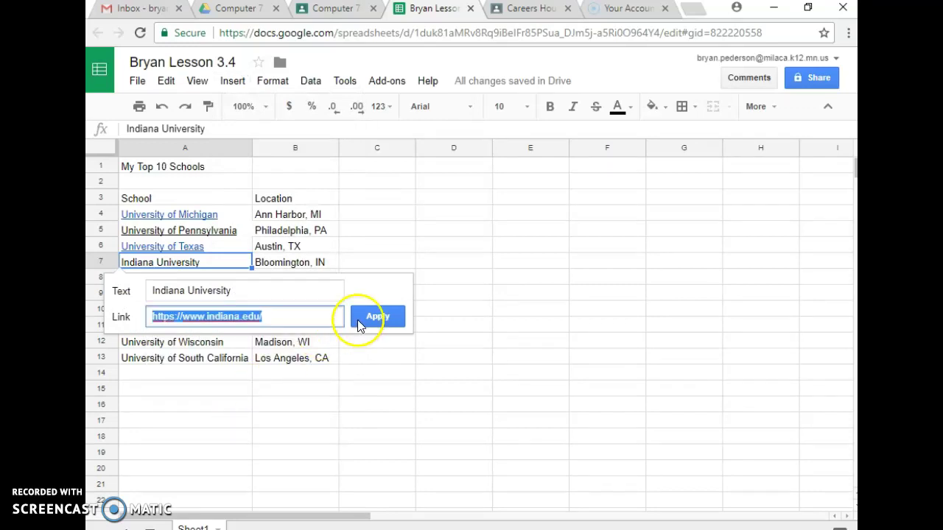
left_click(358, 319)
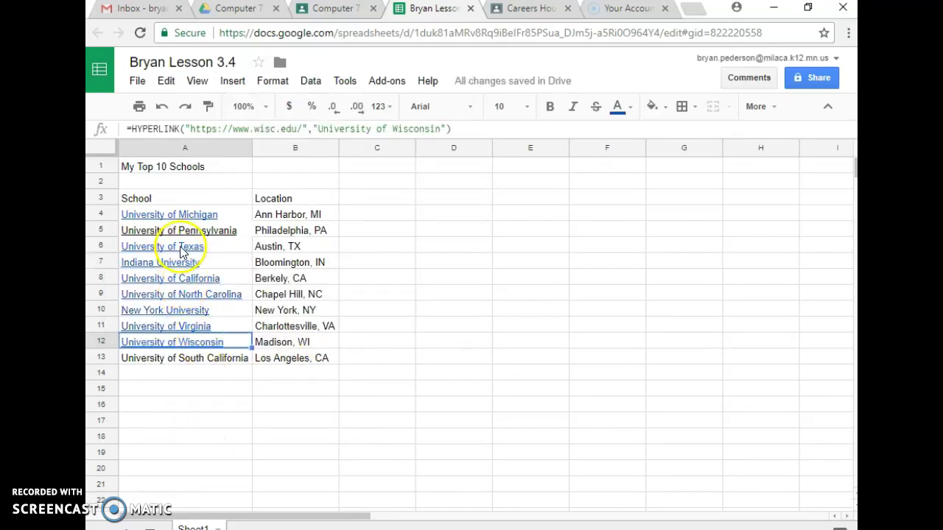
left_click(171, 361)
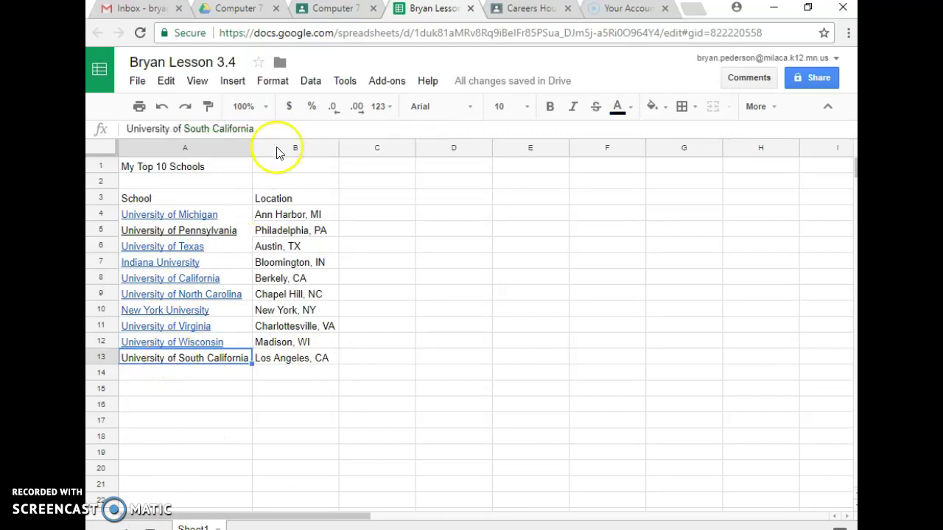
left_click(232, 81)
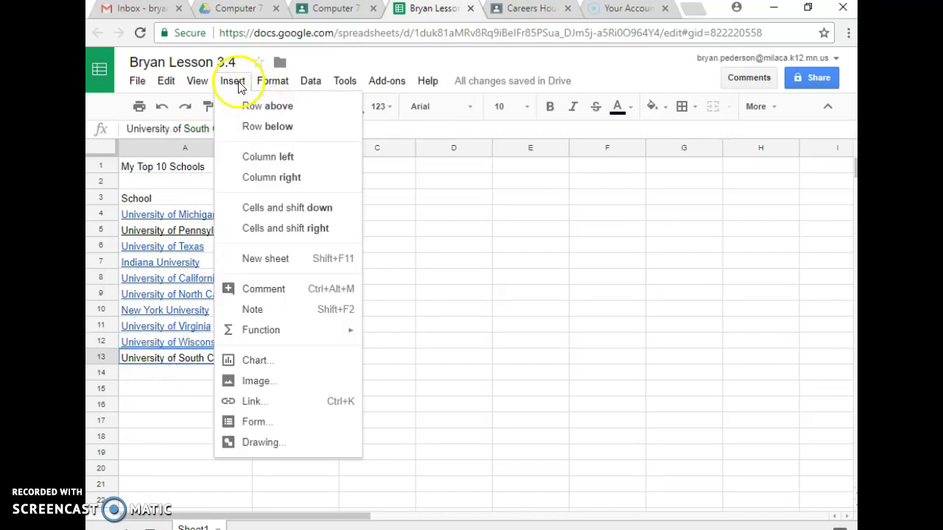
left_click(252, 401)
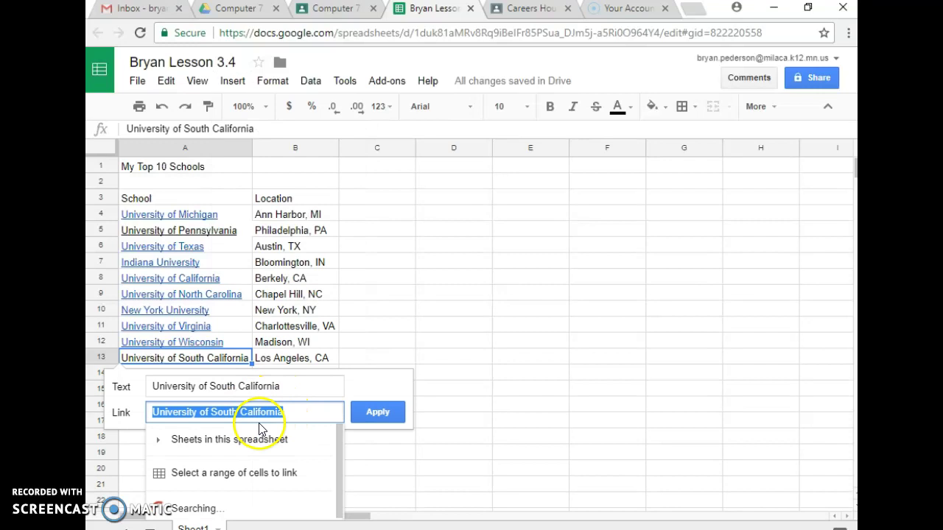
left_click(258, 507)
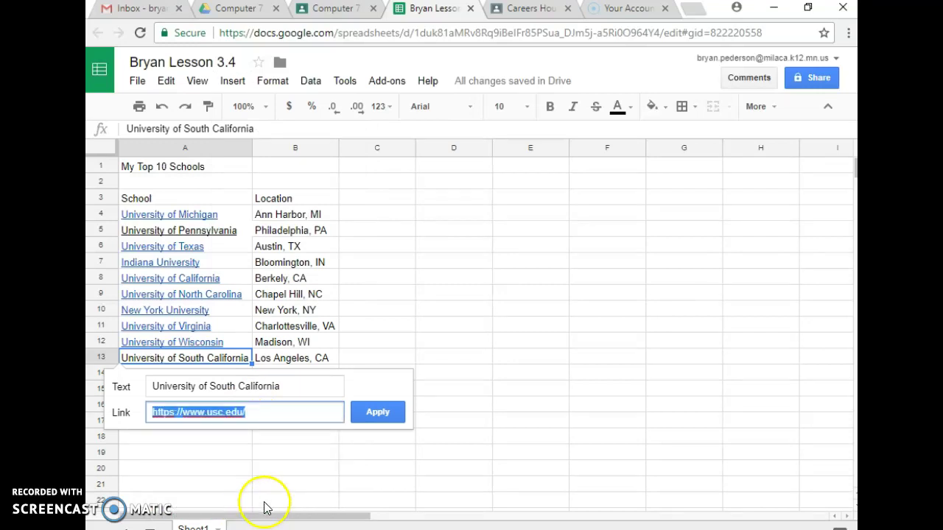
left_click(383, 414)
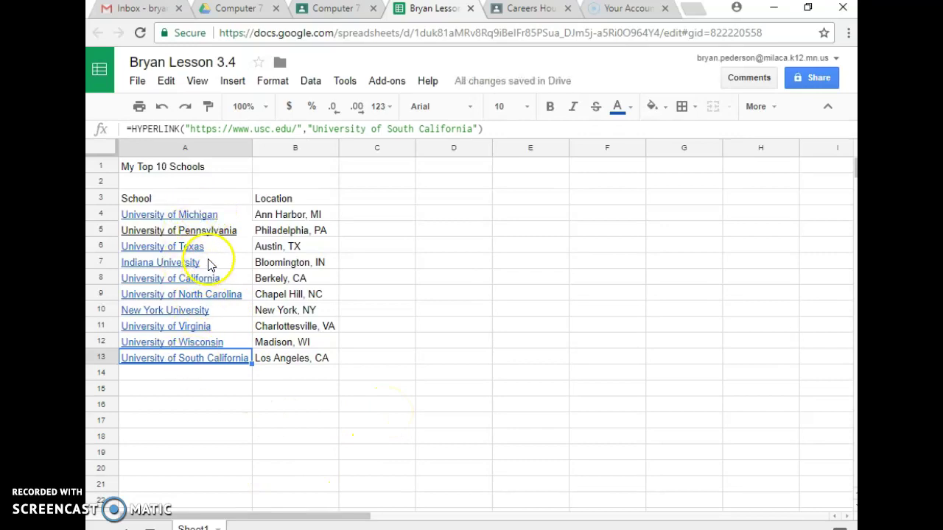
- Make the School and Location header row, row 3, bold
mouse_move(212, 232)
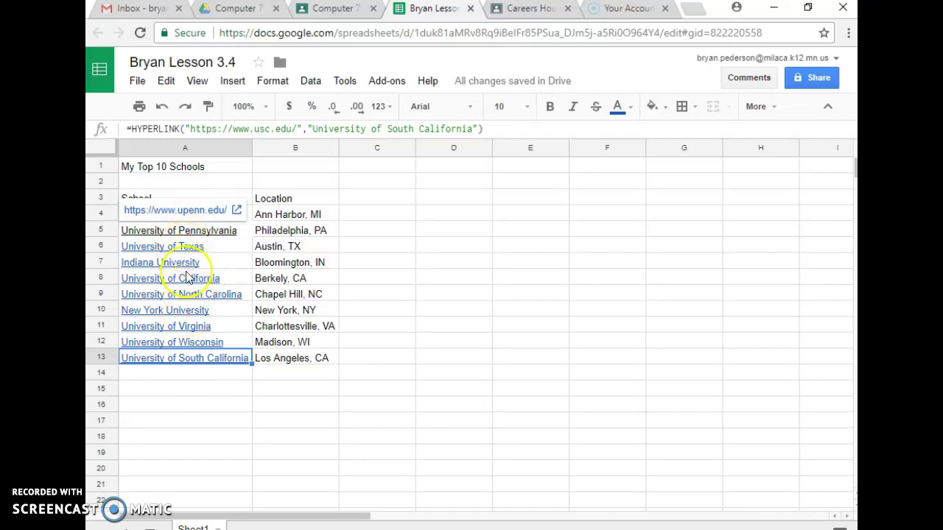
mouse_move(179, 301)
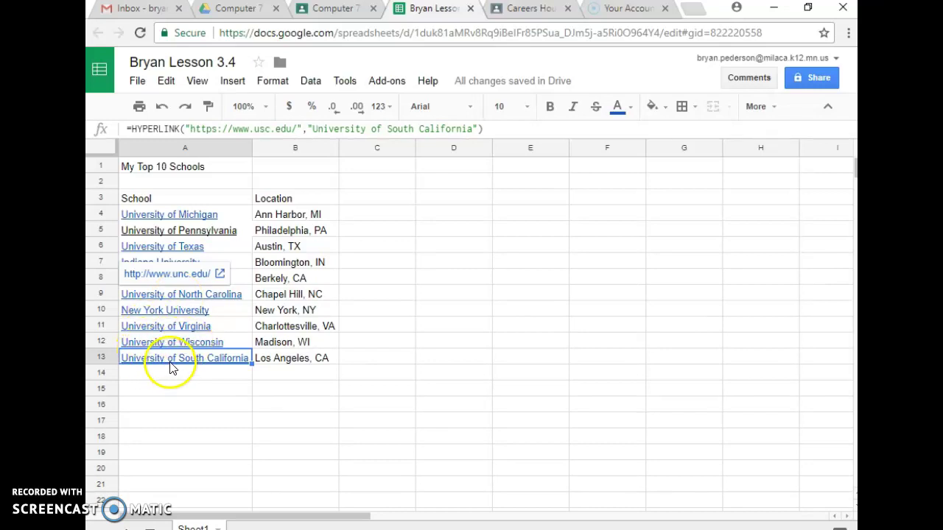
left_click(100, 198)
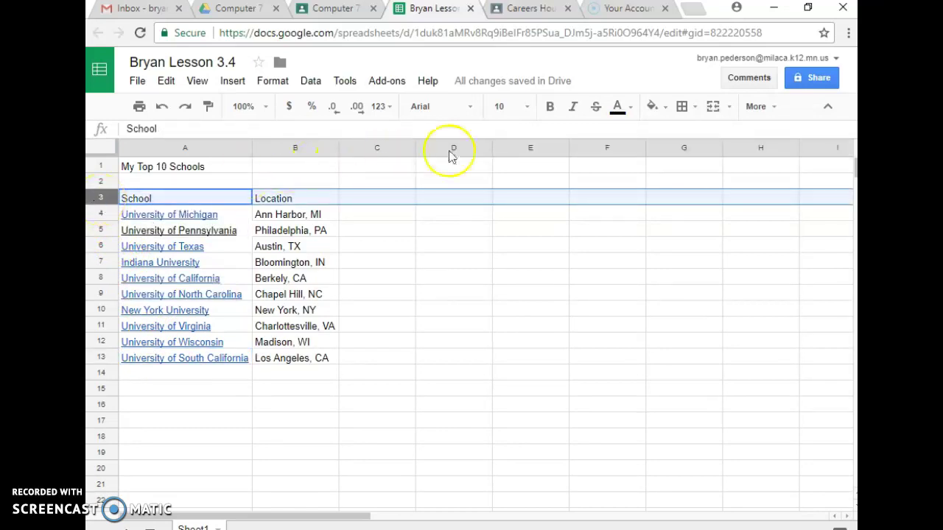
left_click(551, 108)
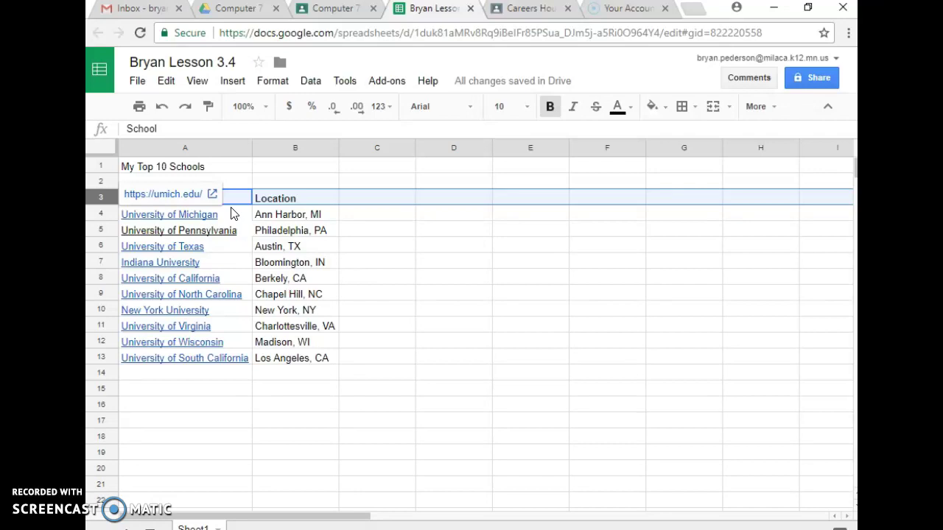
- Set the width of column A, which holds the school names, to 150 pixels
left_click(252, 148)
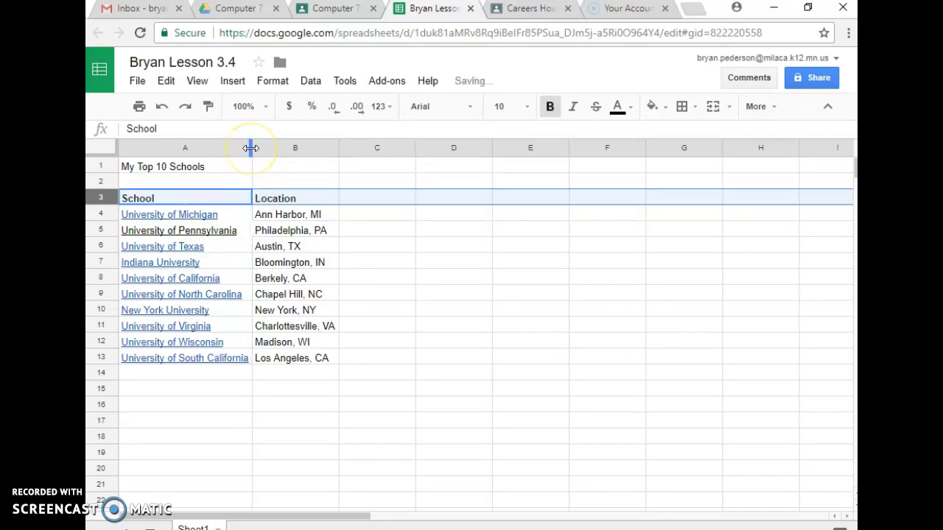
left_click_drag(251, 148, 275, 148)
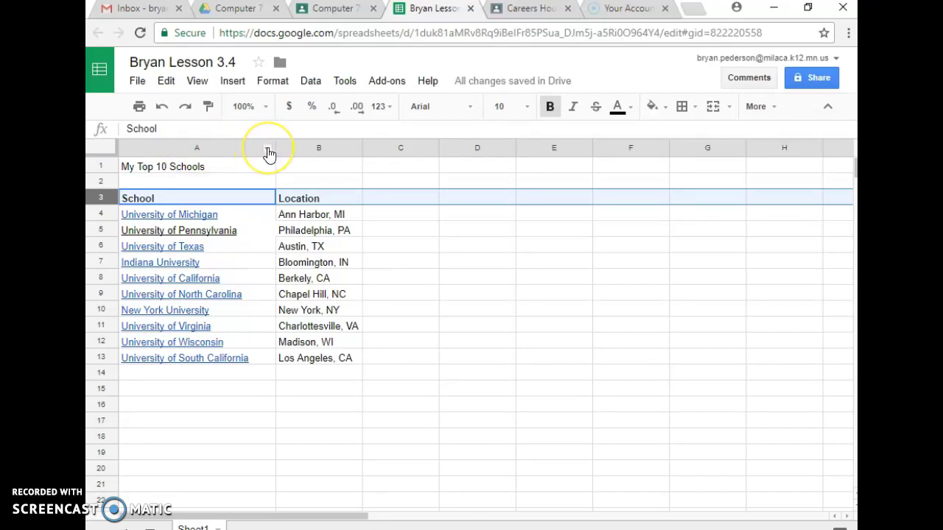
left_click(267, 151)
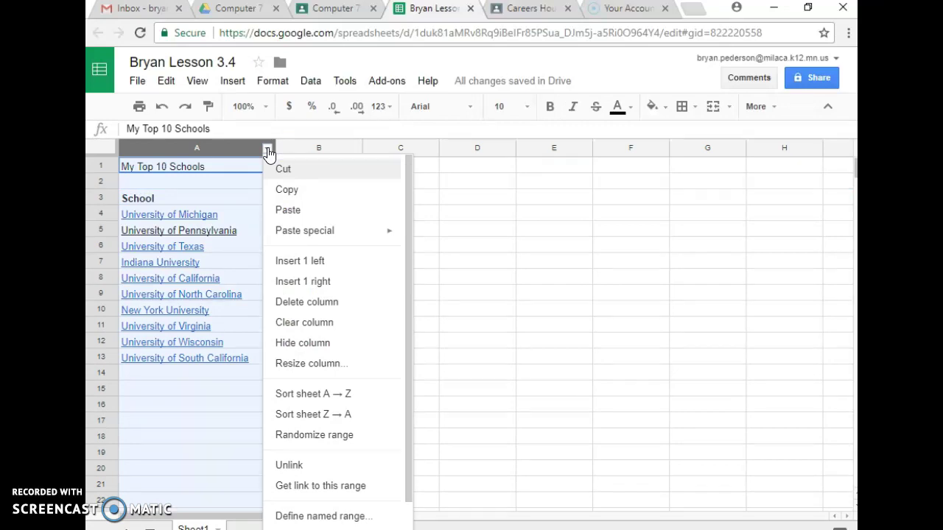
left_click(309, 363)
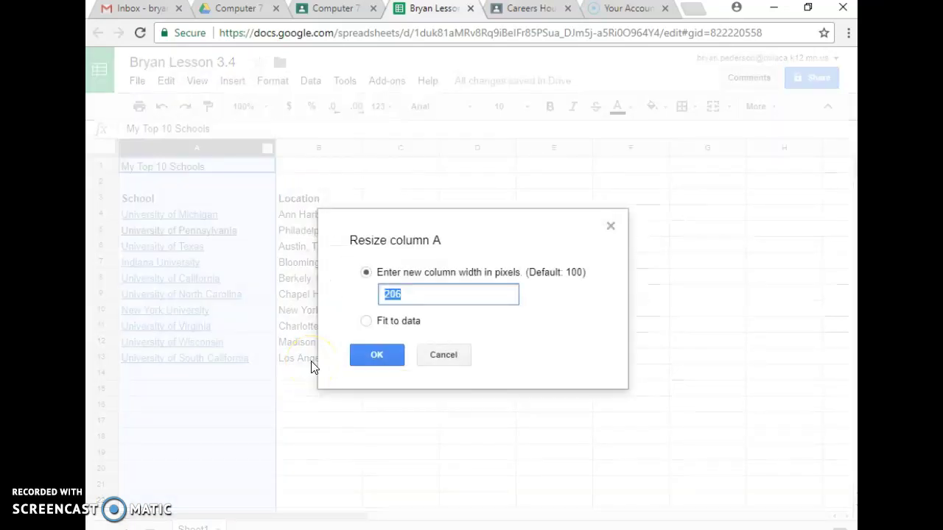
type("150")
left_click(374, 358)
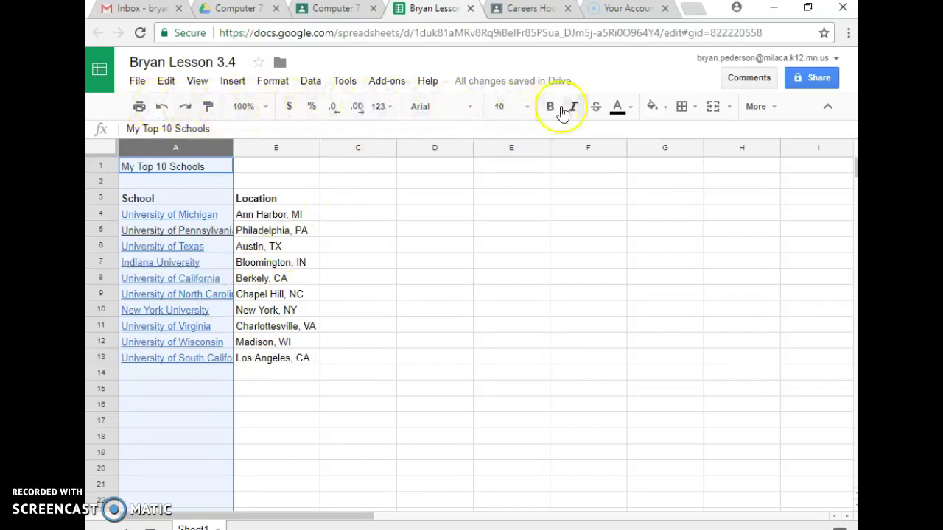
- Apply text wrapping to column A so the long school names break onto a second line
left_click(763, 111)
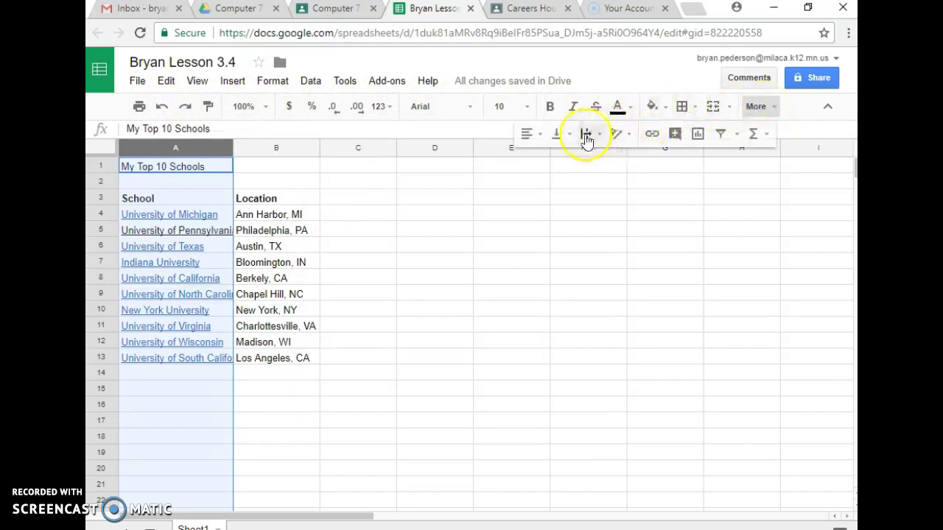
left_click(560, 137)
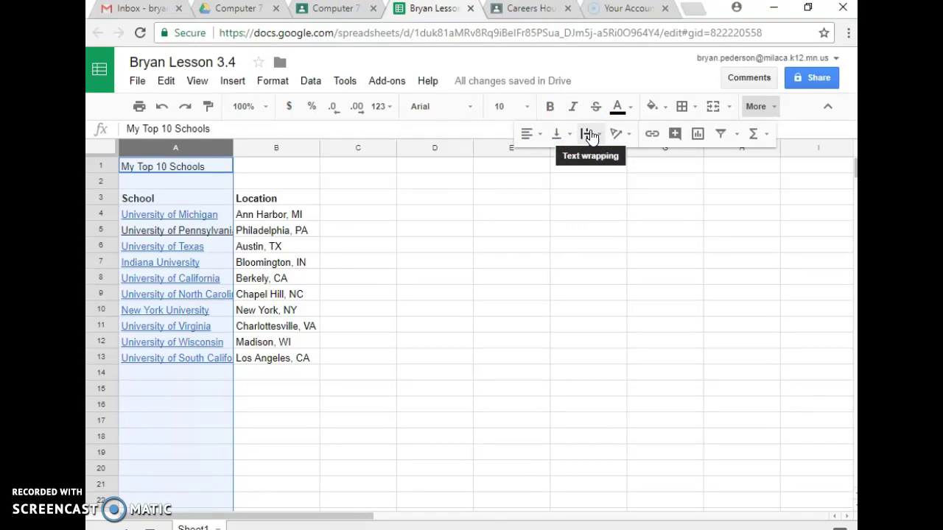
left_click(589, 135)
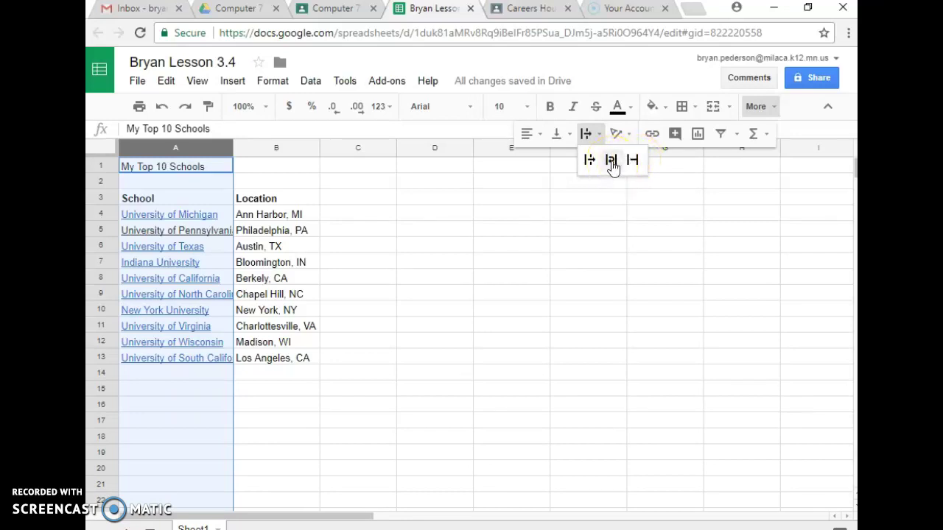
left_click(611, 161)
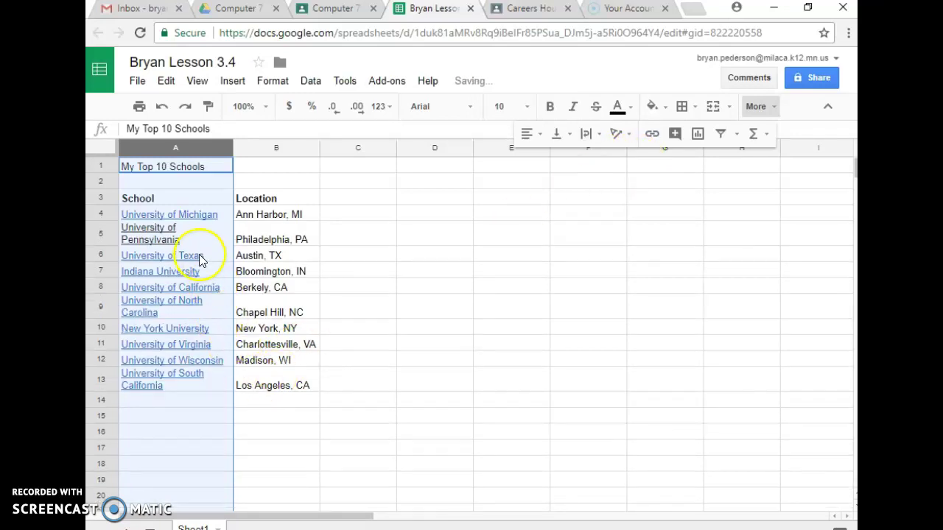
mouse_move(182, 243)
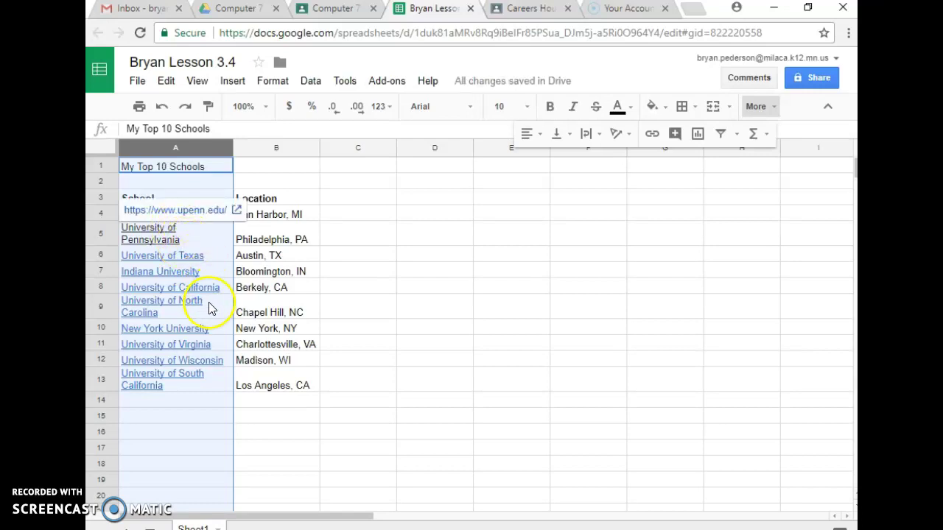
mouse_move(208, 309)
mouse_move(193, 383)
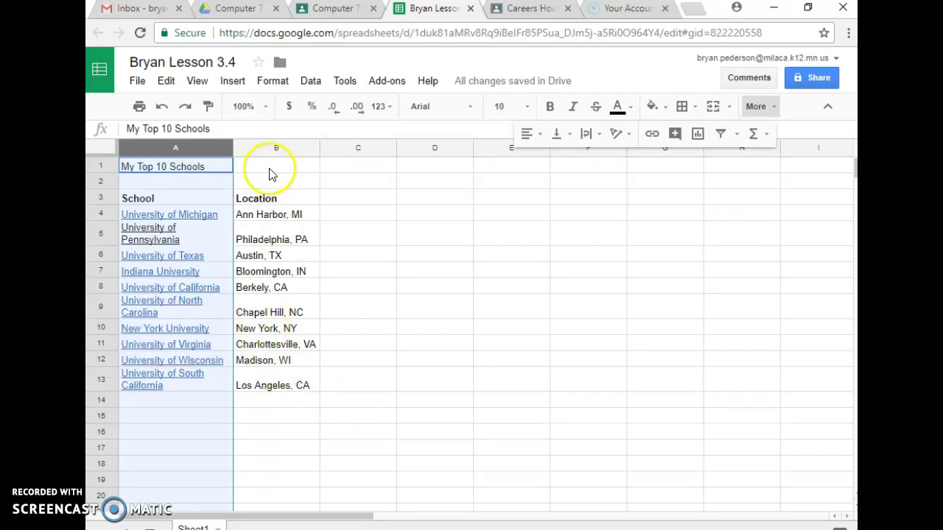
- Format the Ann Harbor, MI cell in B4 as italic with red text
left_click(266, 213)
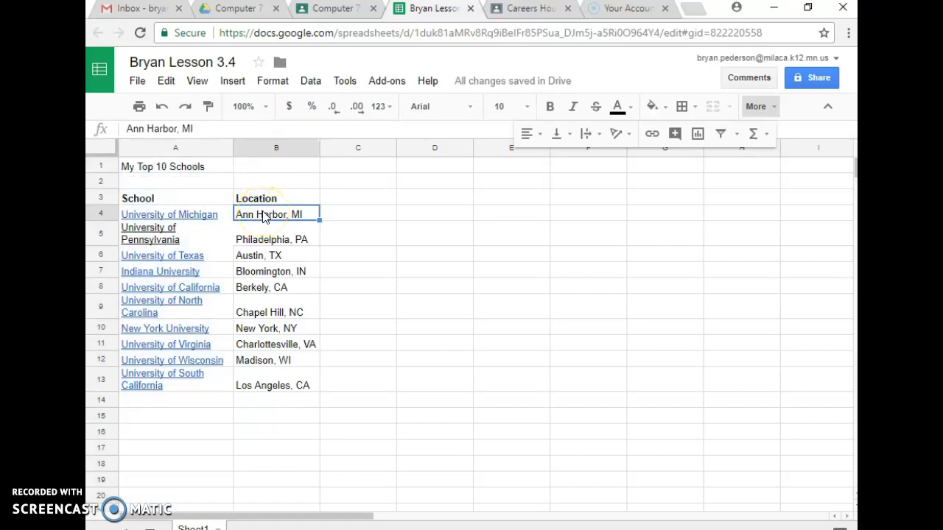
left_click(574, 111)
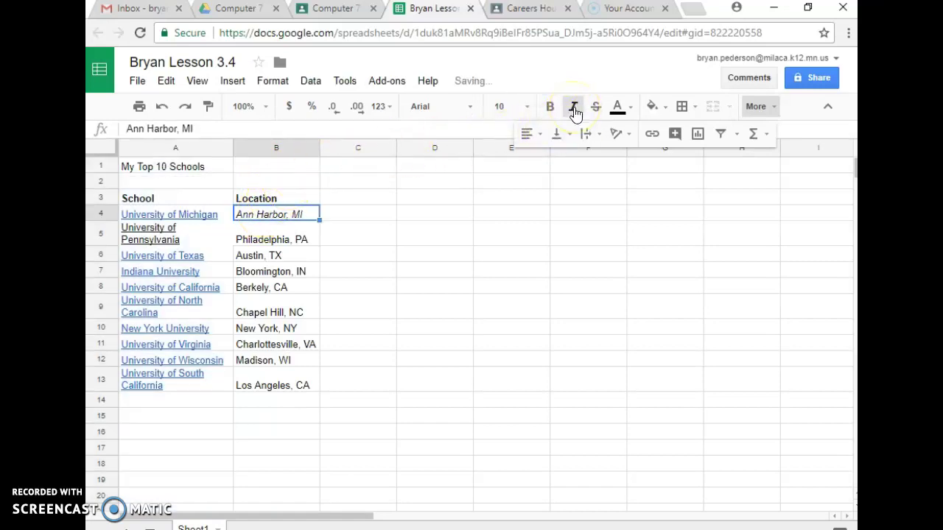
left_click(617, 109)
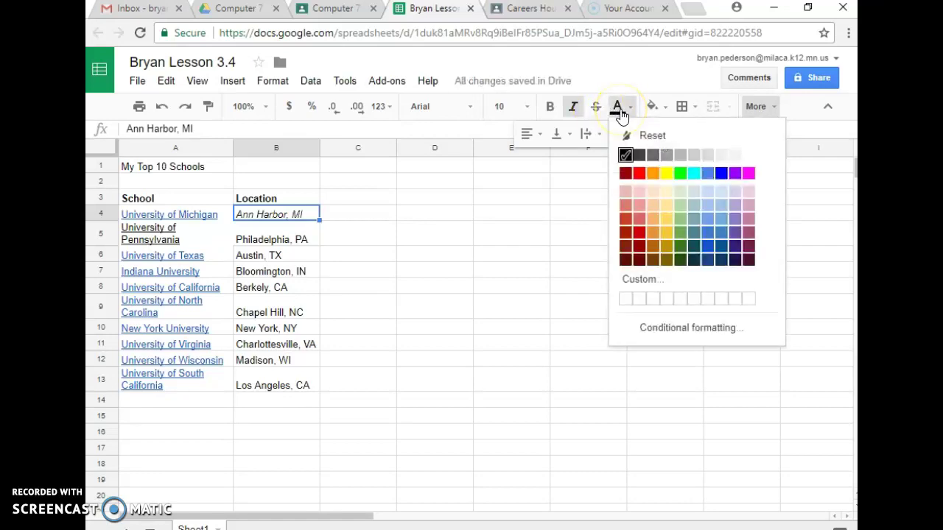
left_click(639, 174)
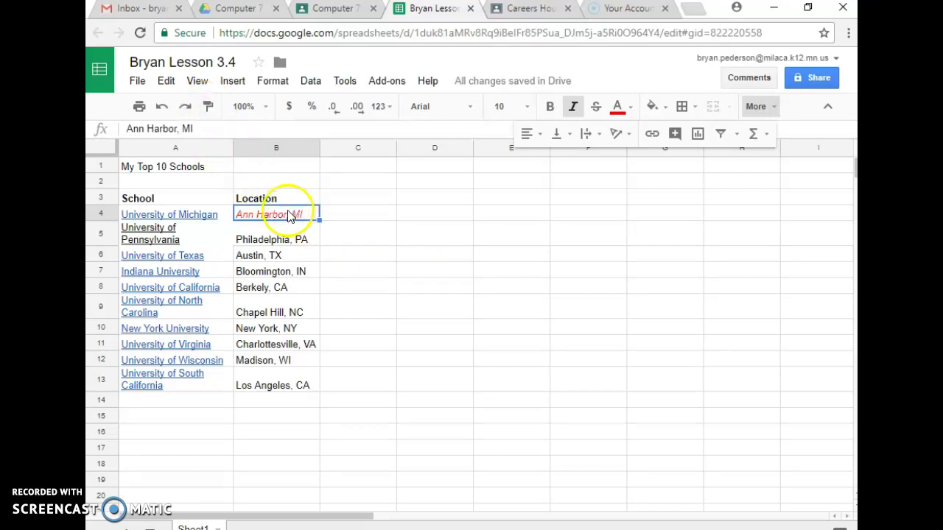
- Try copying the formatting of B4 onto B5:B13 with Paint format, and undo it
left_click(209, 107)
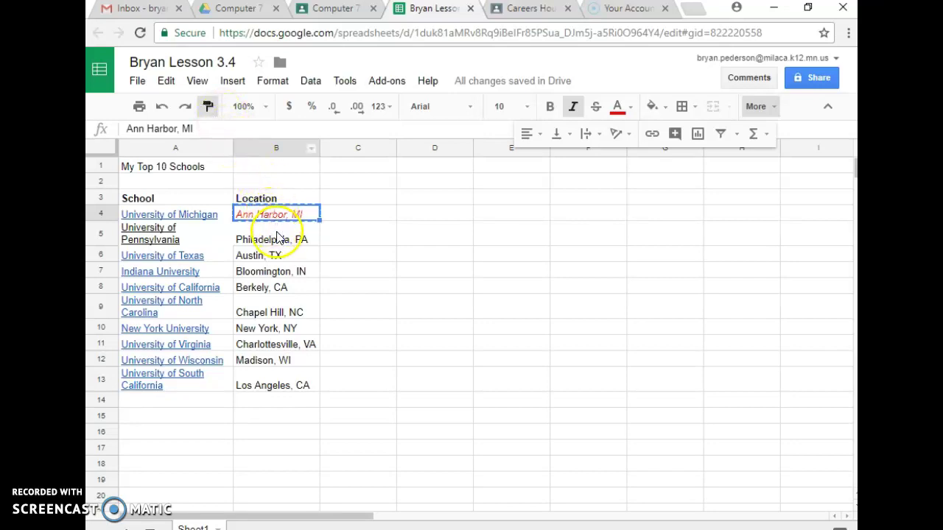
left_click_drag(274, 237, 274, 386)
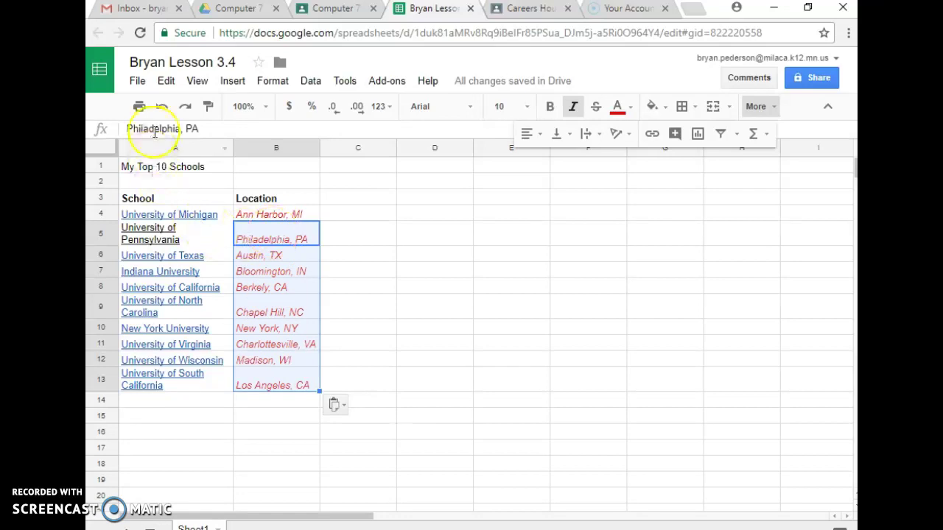
left_click(160, 107)
- Try painting the formatting of B4 onto the Philadelphia, PA cell in B5 alone, and undo it
left_click(255, 213)
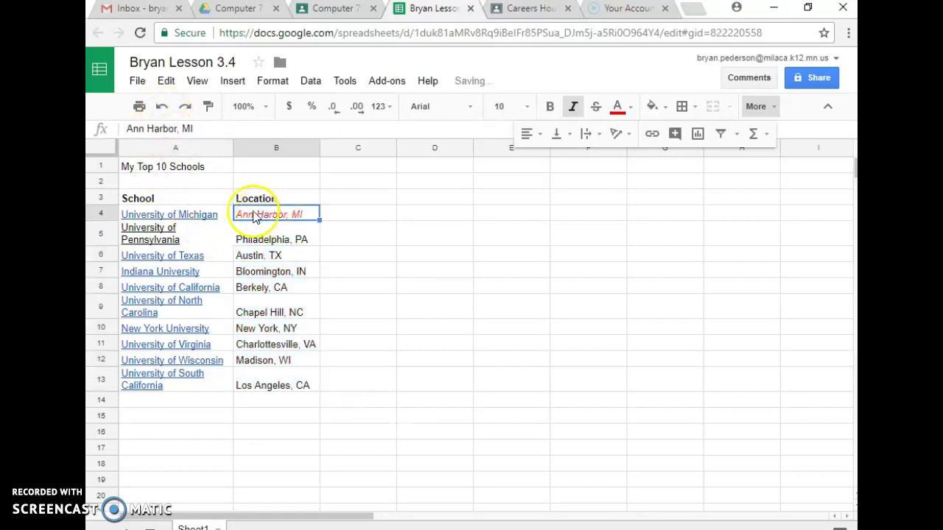
left_click(209, 109)
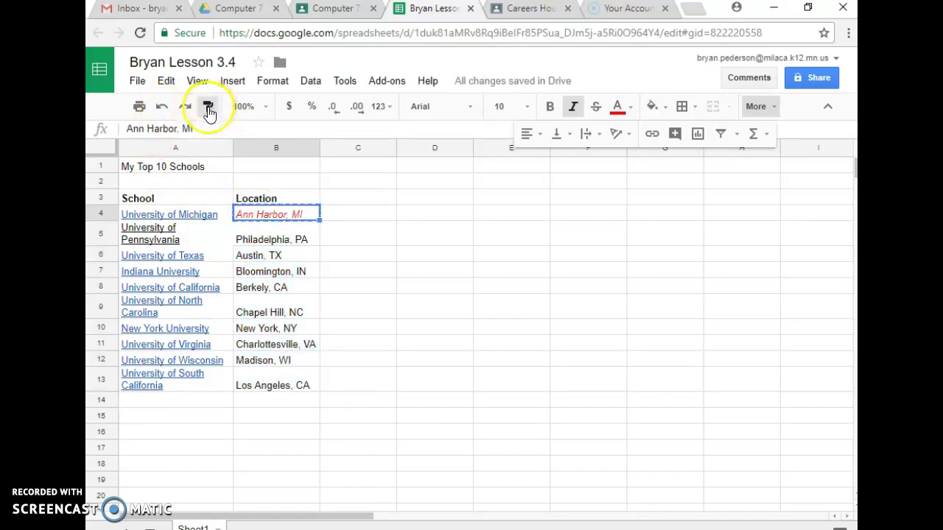
left_click(270, 239)
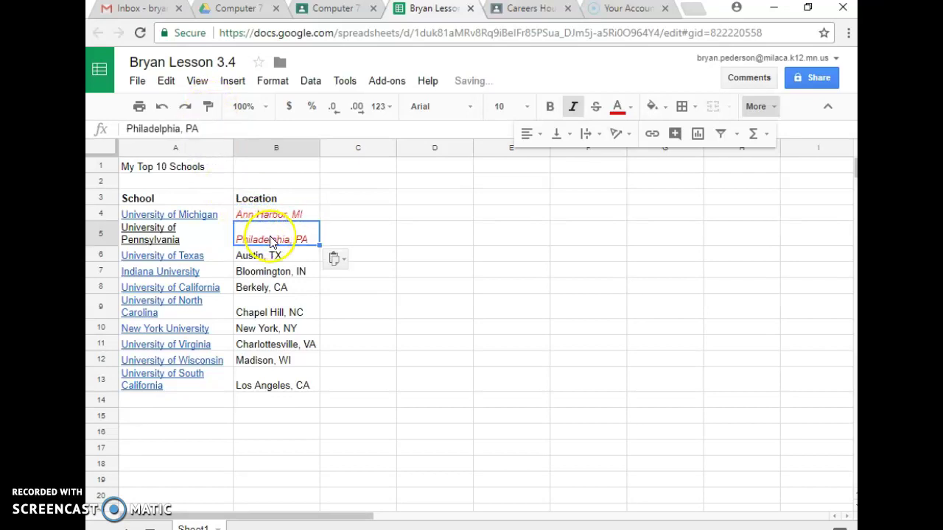
left_click_drag(257, 238, 284, 390)
left_click(388, 329)
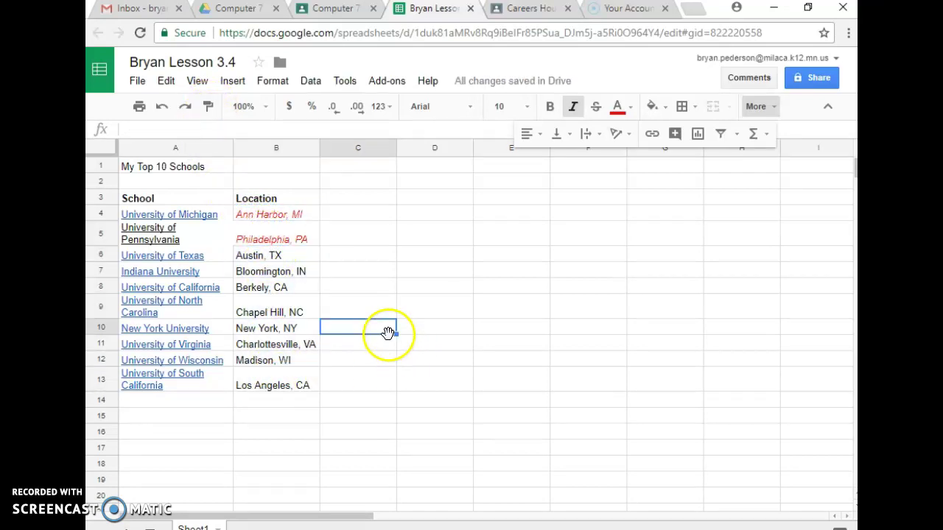
left_click(161, 107)
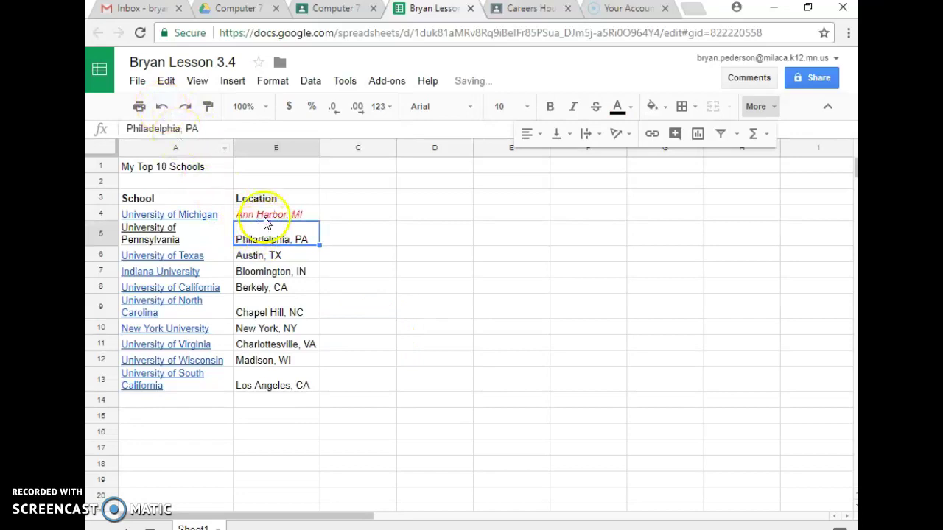
- Copy the italic red formatting of B4 onto the remaining locations in B5:B13 with Paint format
left_click(240, 215)
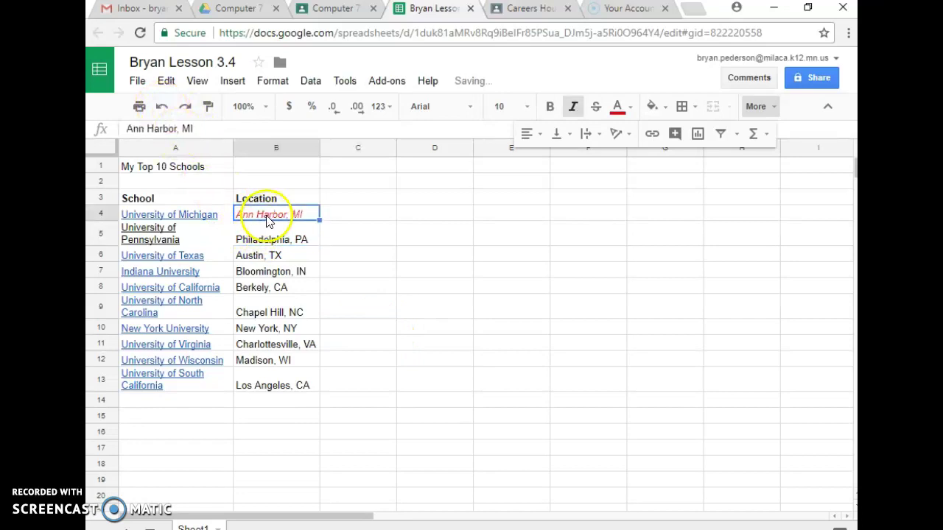
left_click(209, 108)
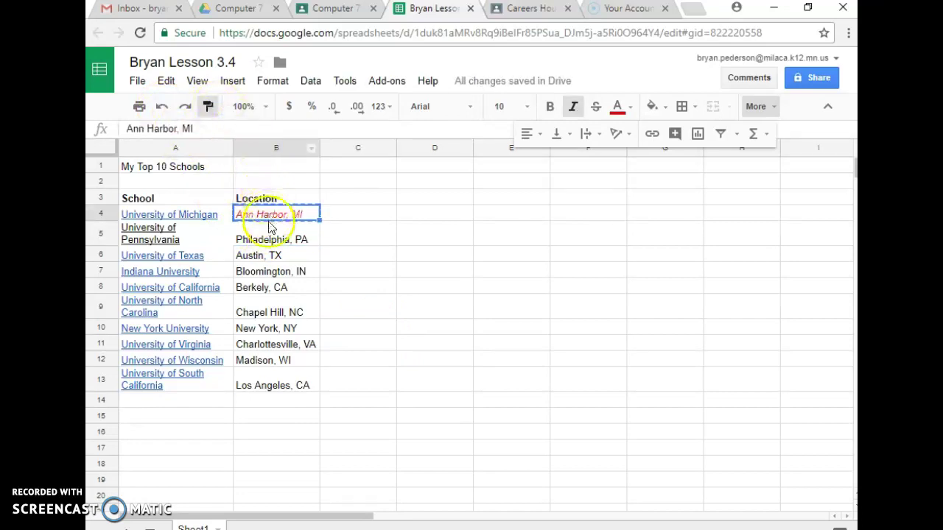
mouse_move(270, 235)
left_mouse_down()
mouse_move(278, 335)
mouse_move(269, 384)
left_mouse_up()
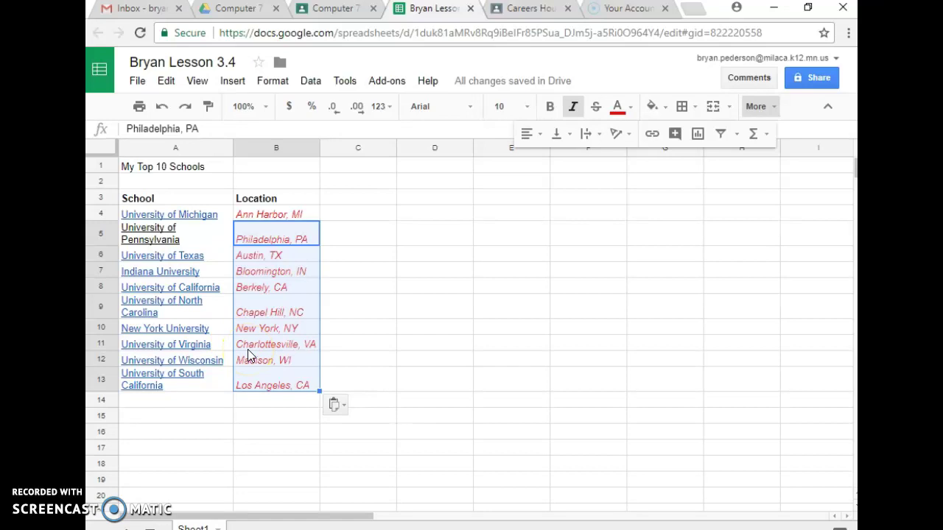
- Set the My Top 10 Schools title in A1 to font size 18 and bold
left_click(175, 171)
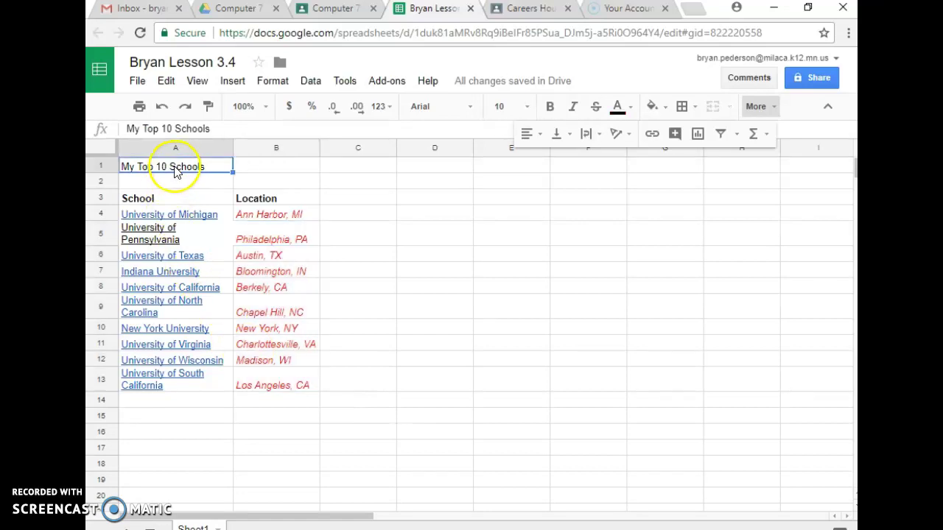
left_click(510, 107)
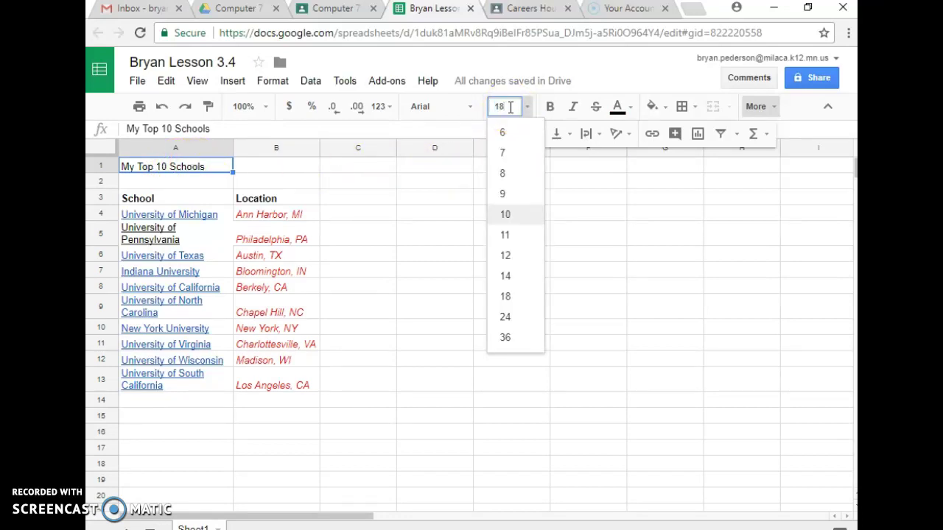
key("Return")
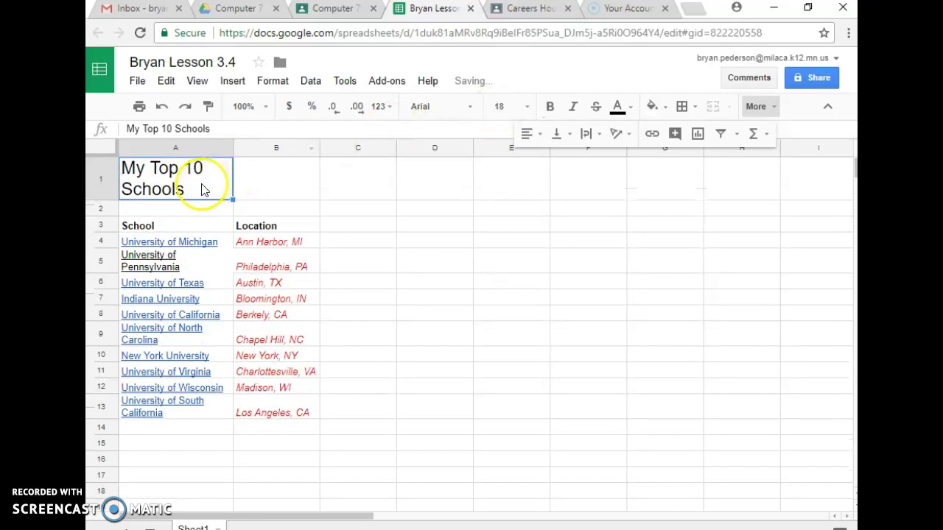
left_click(549, 107)
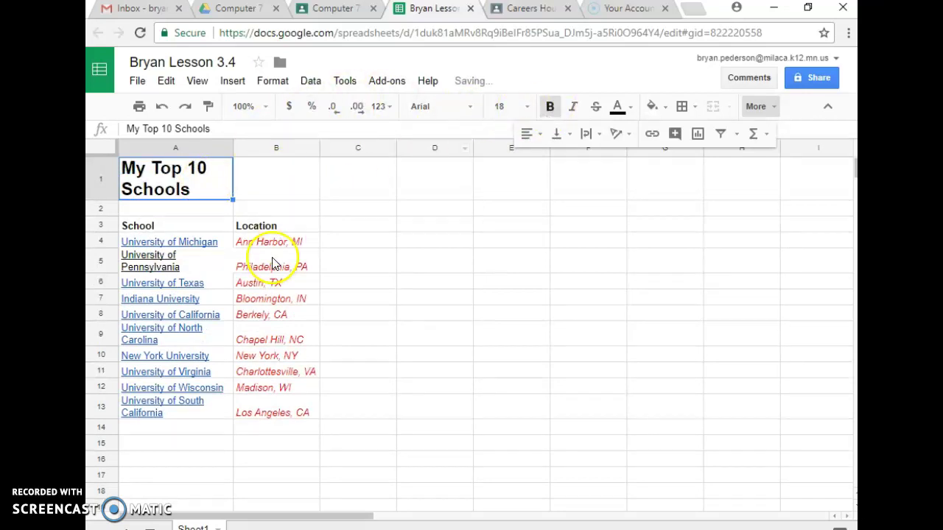